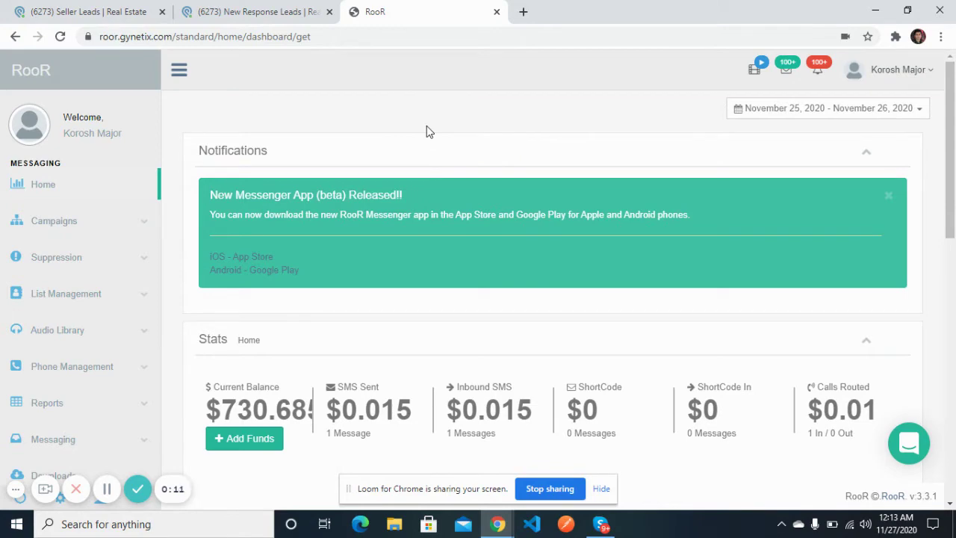
Look over the New Response Leads list in Podio and the messaging dashboard in RooR.
click(299, 12)
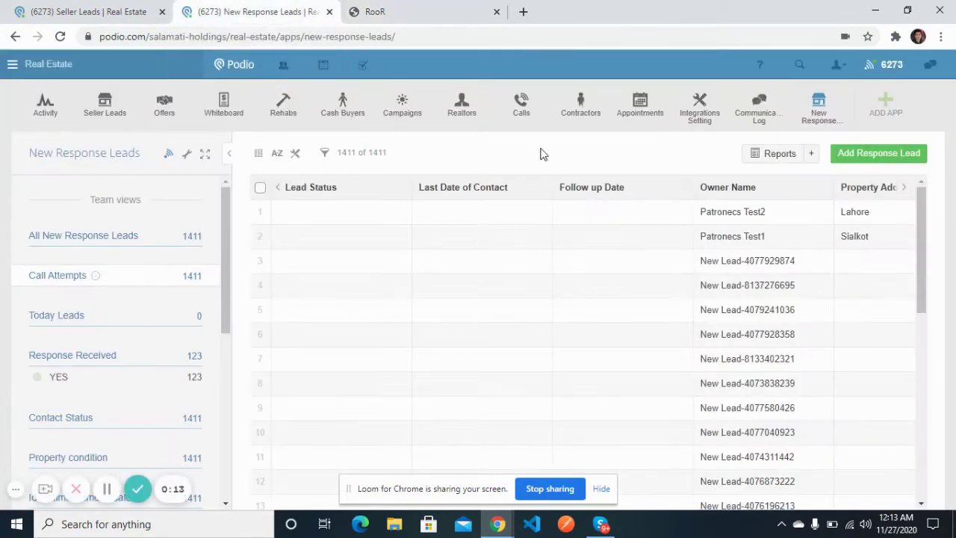
click(467, 8)
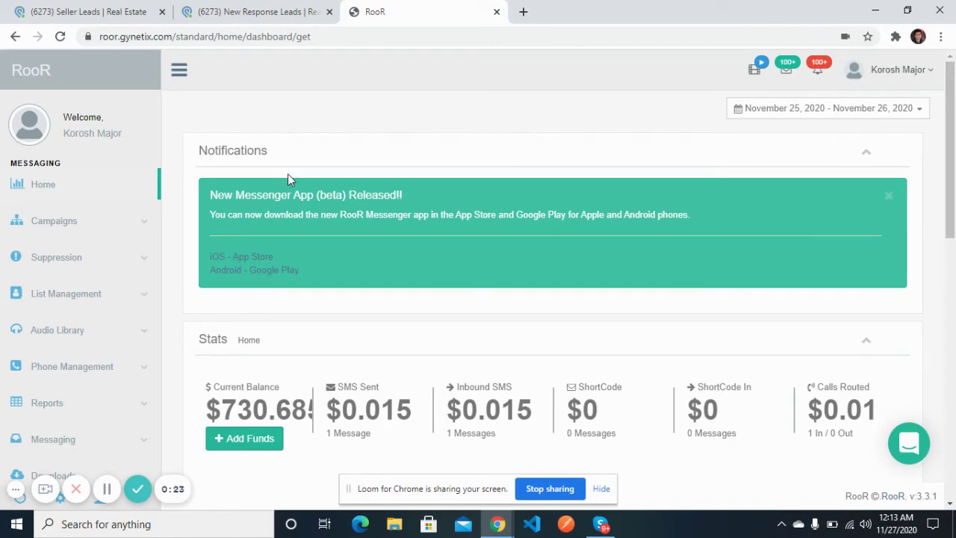
click(281, 9)
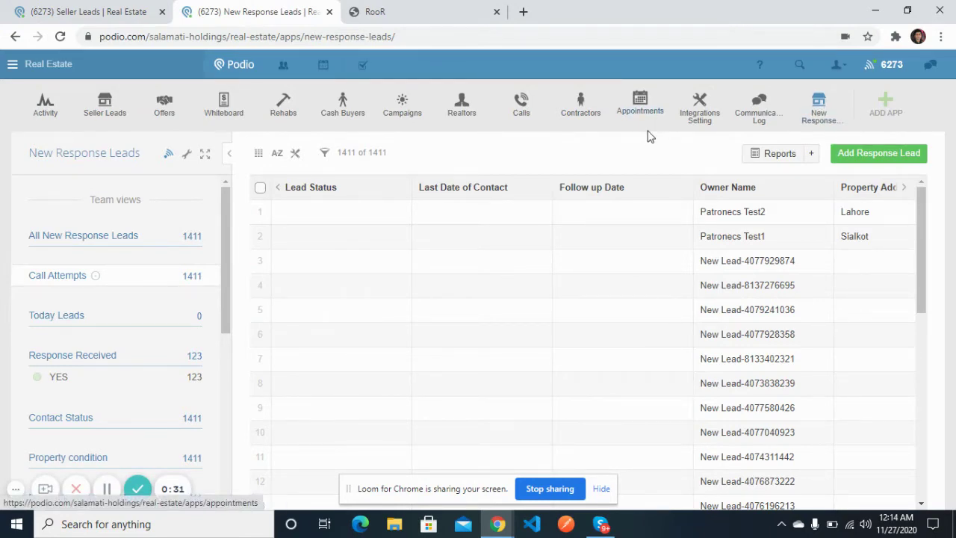
click(448, 9)
click(283, 11)
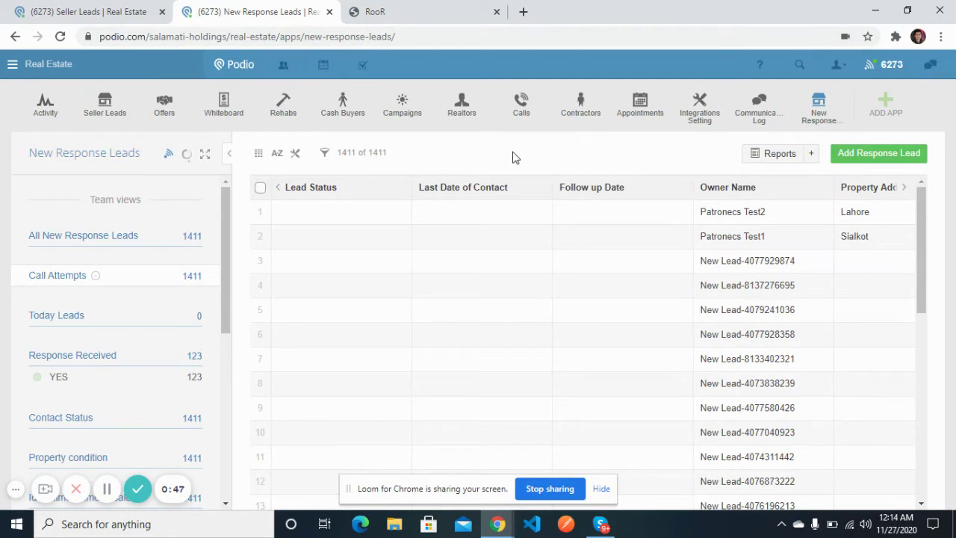
Search the Podio chat connections for the client's name, read the conversation with that contact, and close the chat.
click(930, 65)
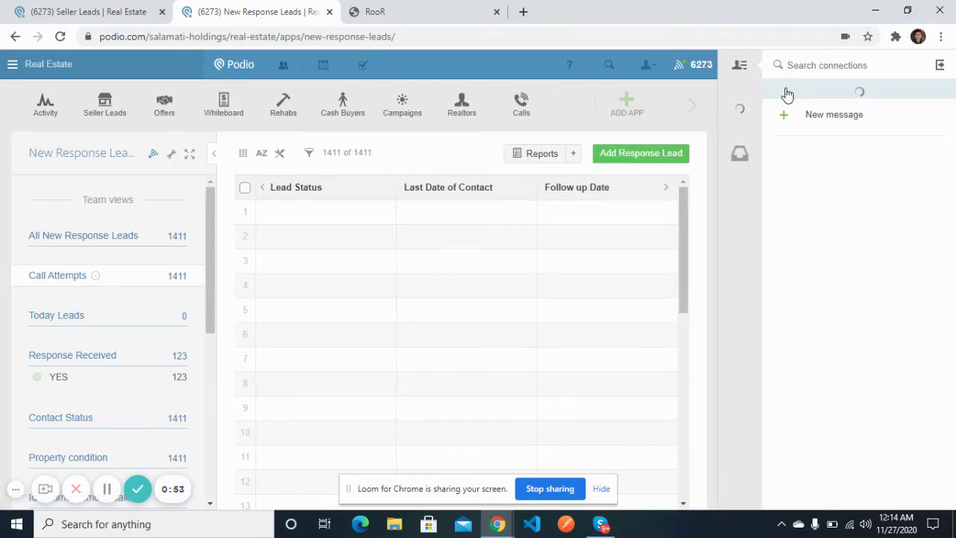
click(844, 65)
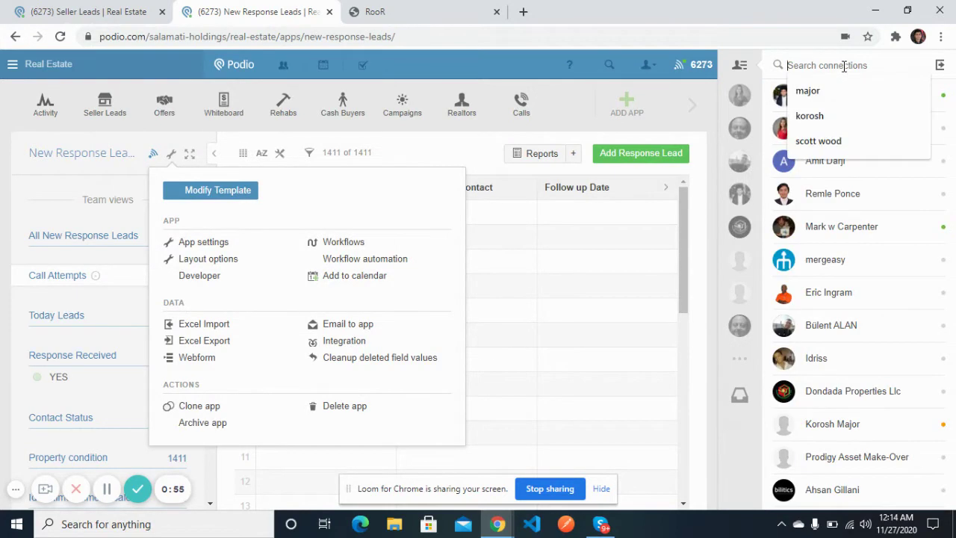
click(839, 88)
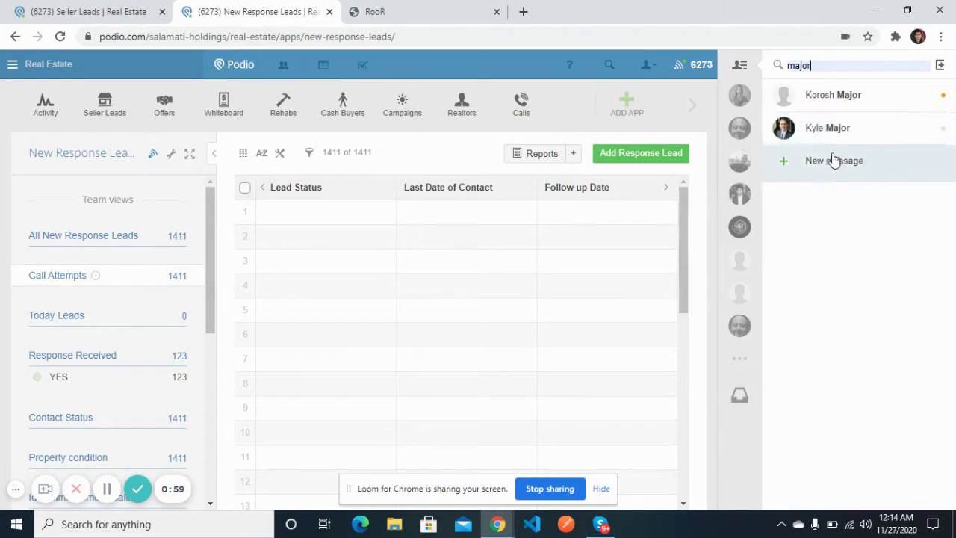
click(843, 112)
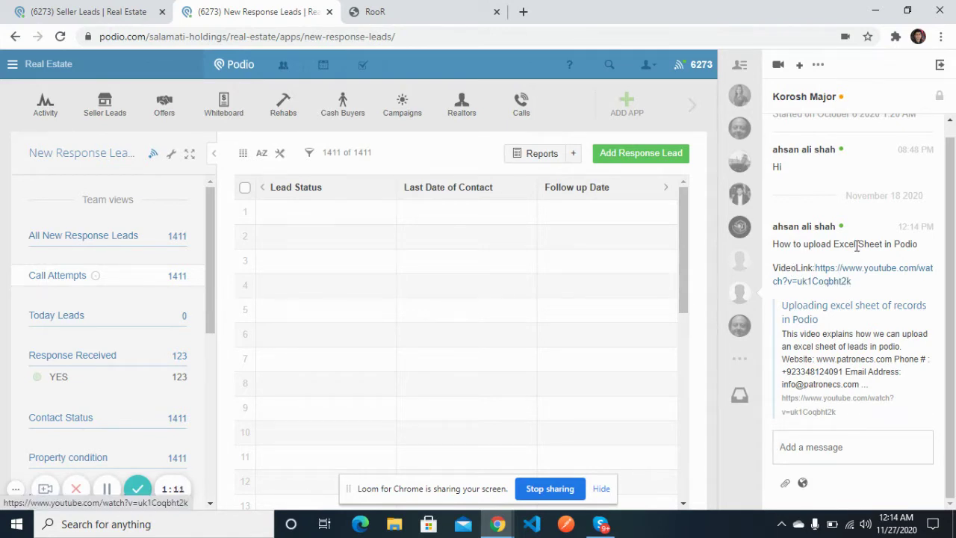
click(939, 64)
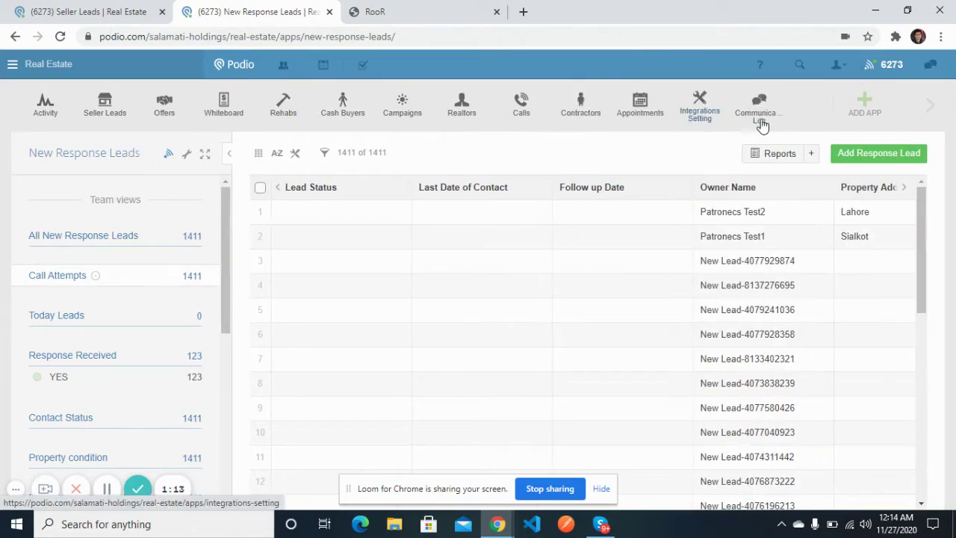
Review the settings options of New Response Leads and compare RooR, the response leads and the Seller Leads list.
click(188, 156)
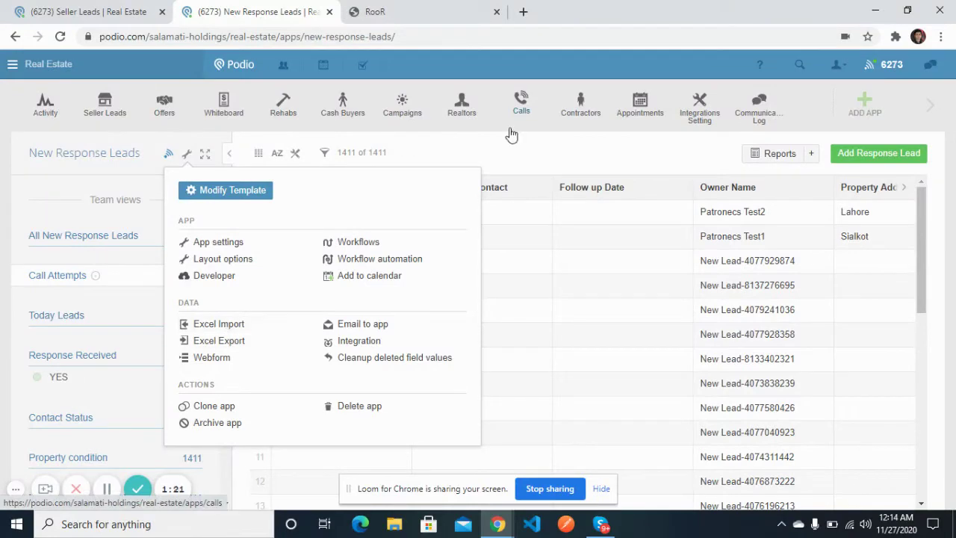
click(506, 153)
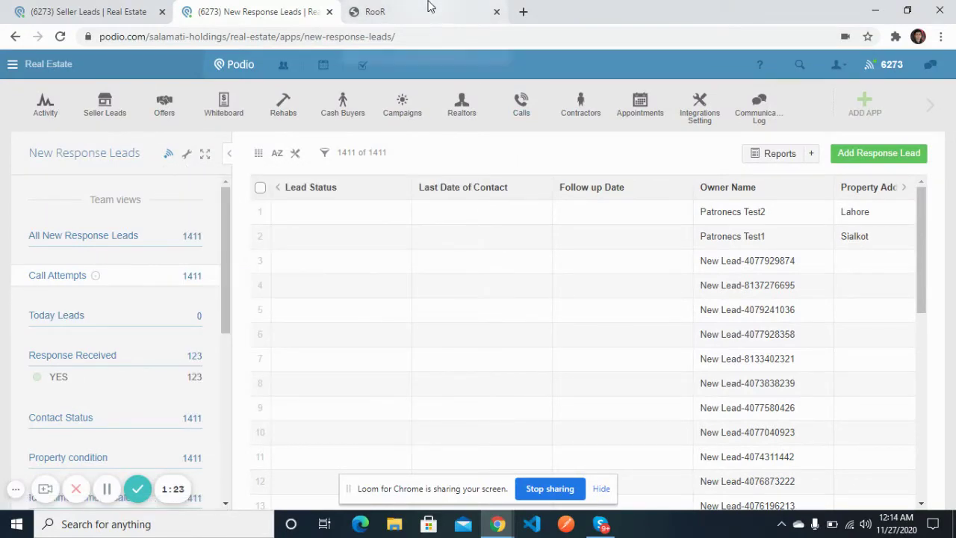
click(428, 6)
click(294, 6)
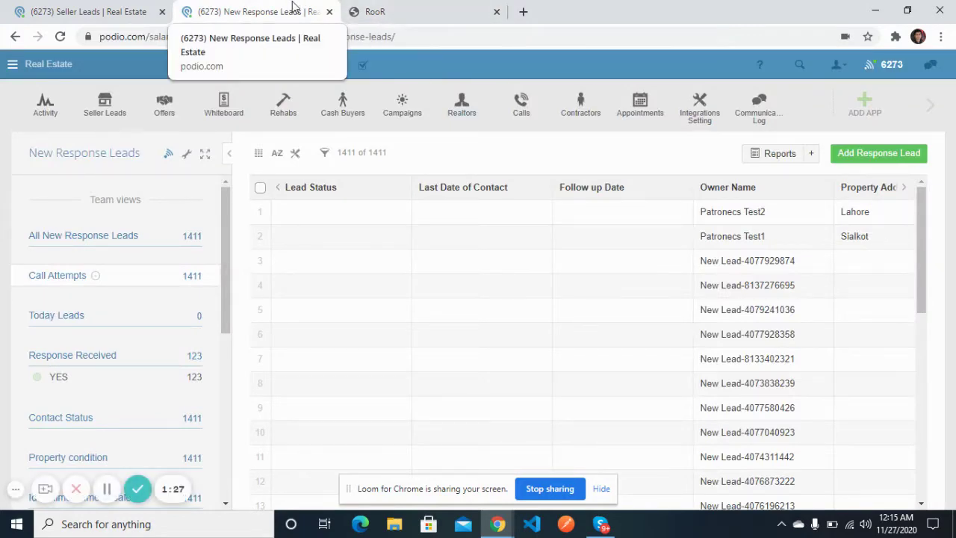
click(409, 7)
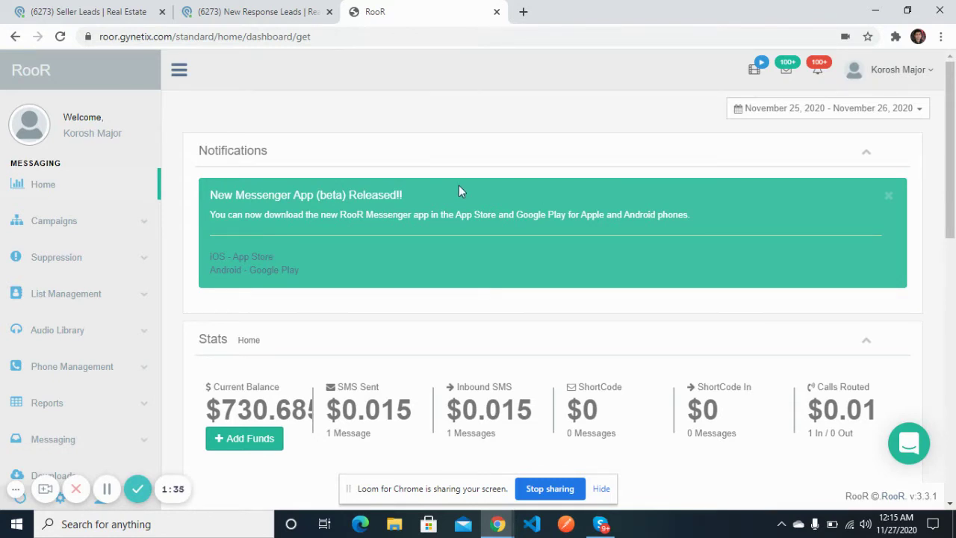
click(290, 7)
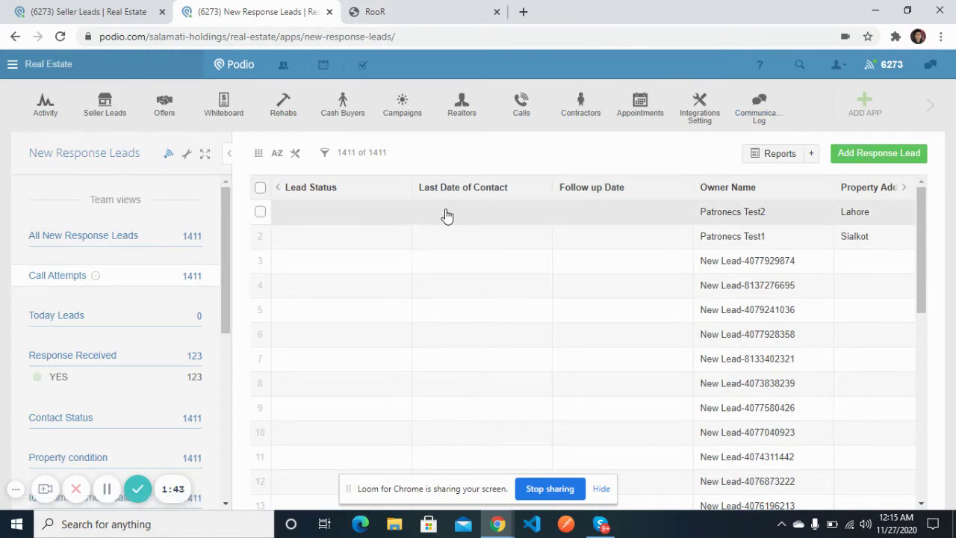
click(105, 11)
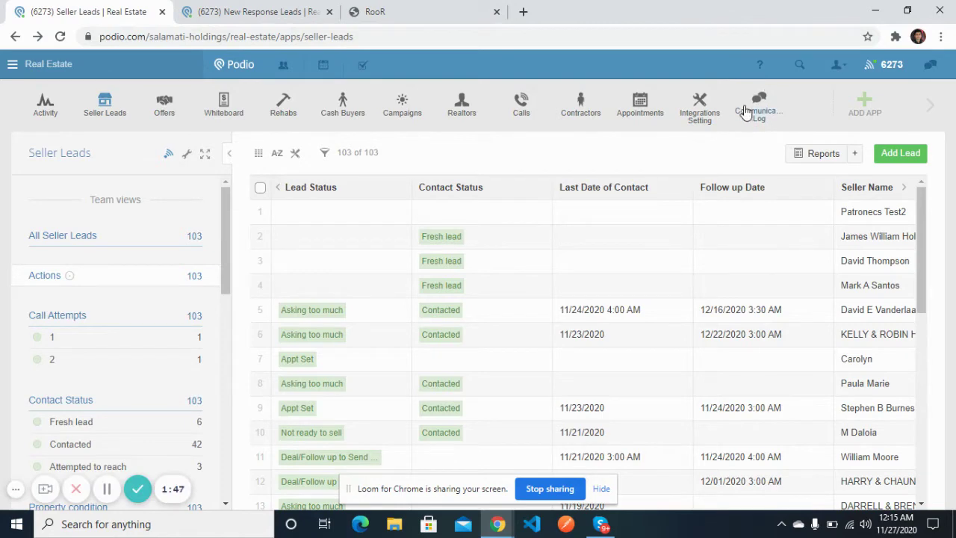
click(254, 11)
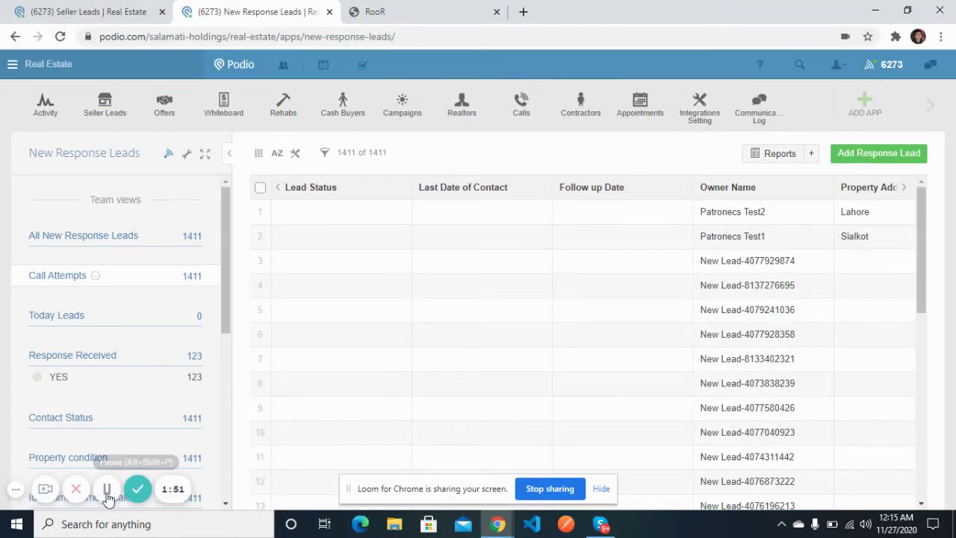
Try to open the Patronecs Test2 response lead, reload its page, and return to the New Response Leads list.
click(933, 108)
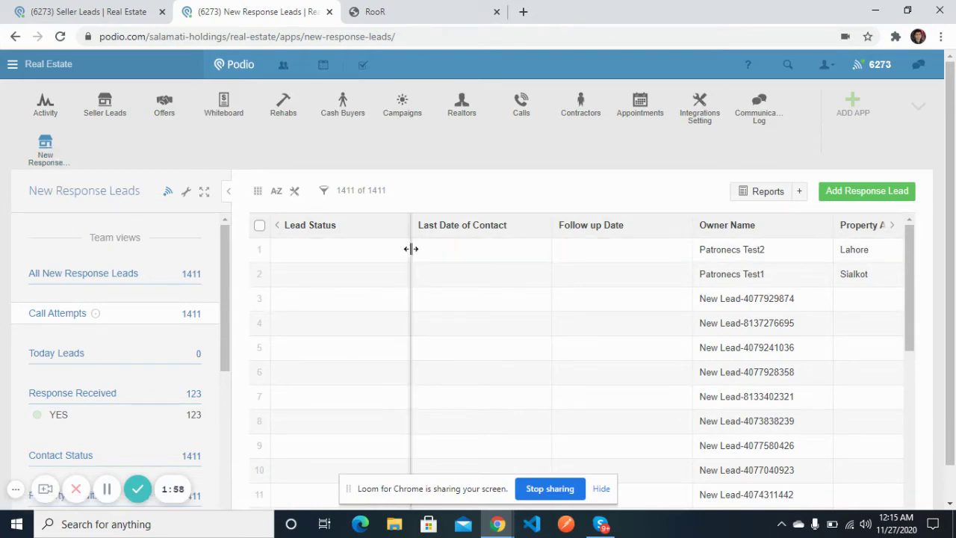
click(460, 251)
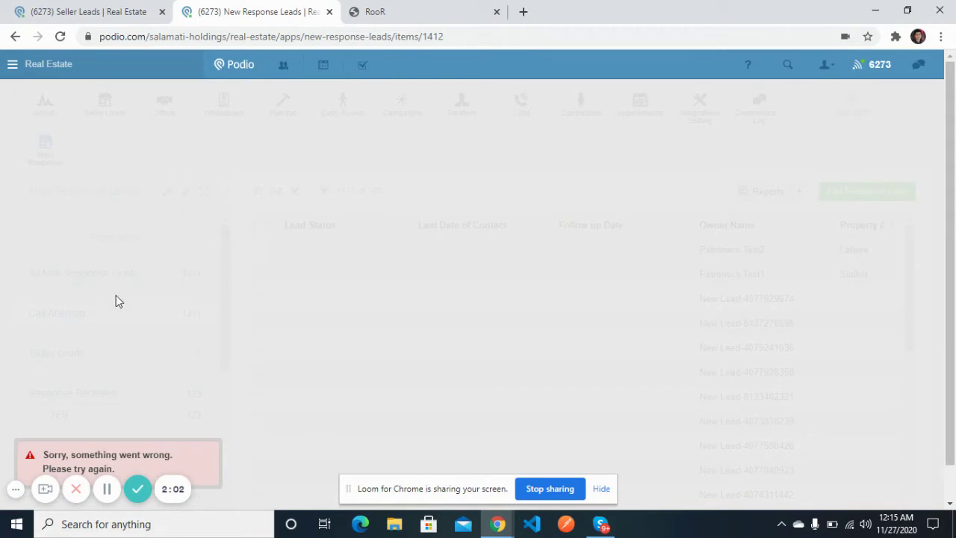
click(60, 36)
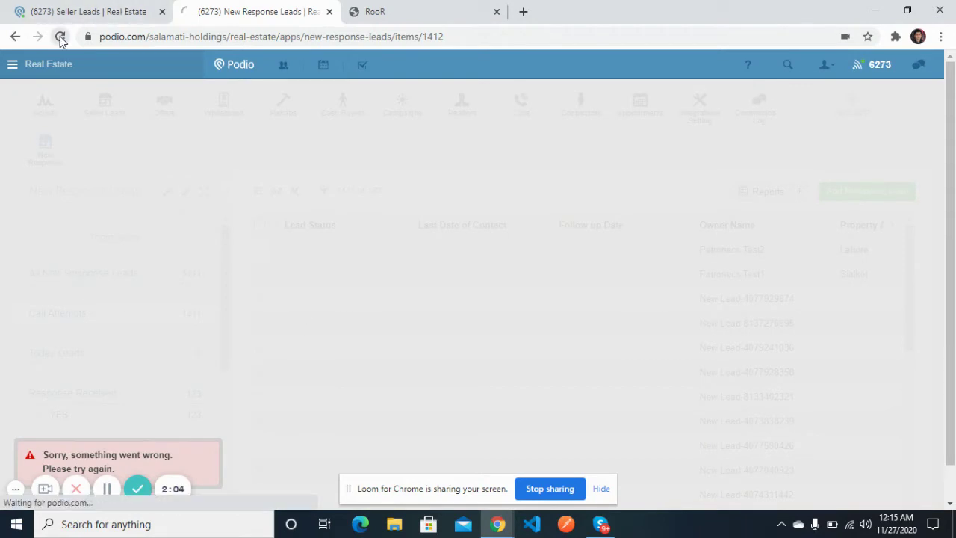
click(15, 38)
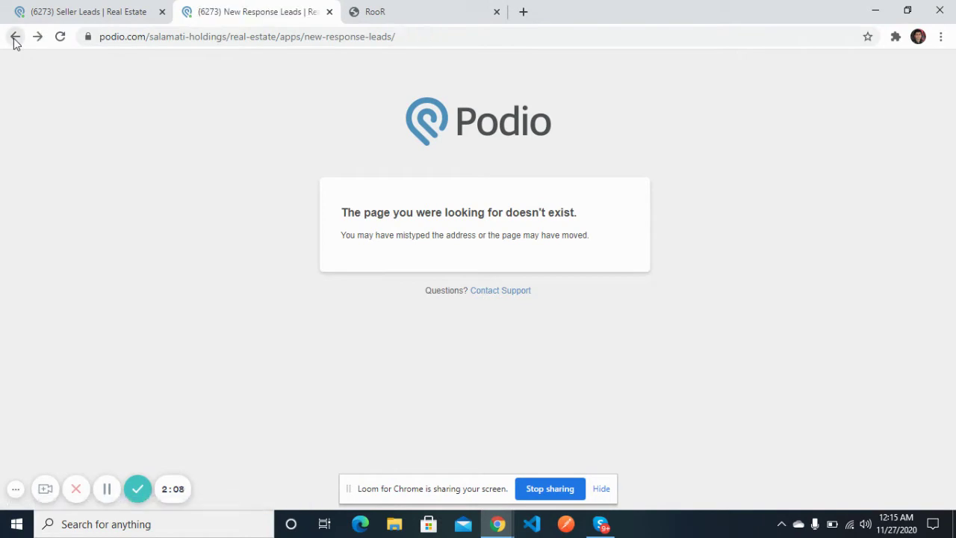
click(15, 37)
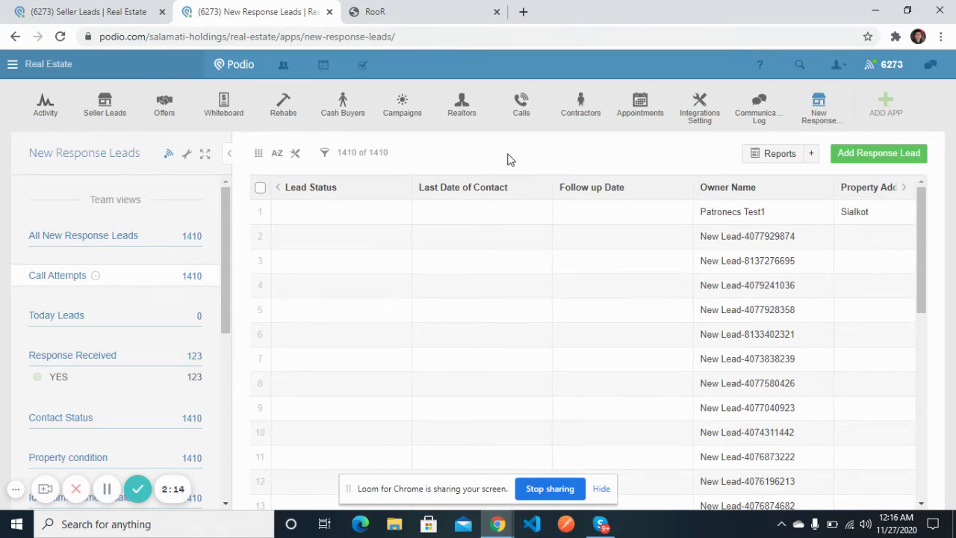
Open the Patronecs Test1 response lead and examine the Move to Seller option in its Action field.
click(447, 6)
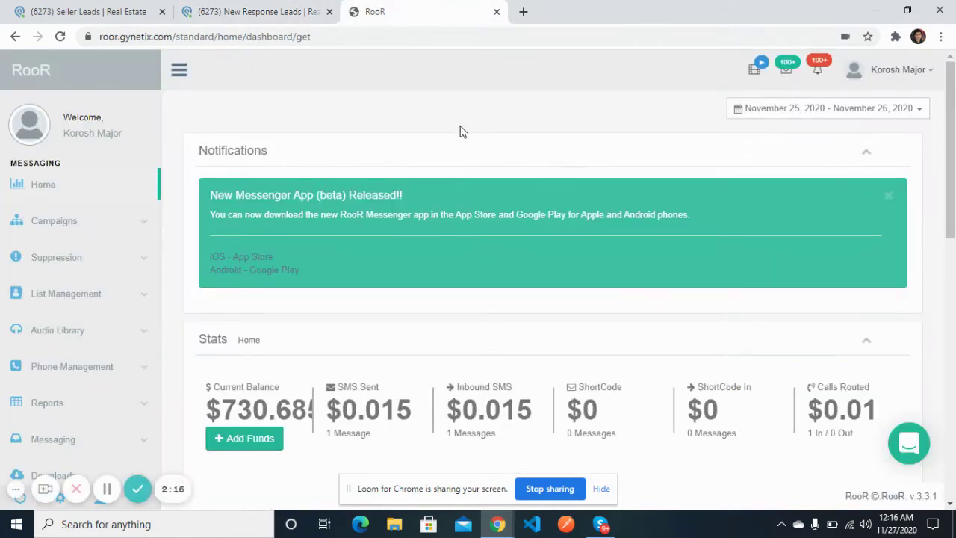
click(273, 9)
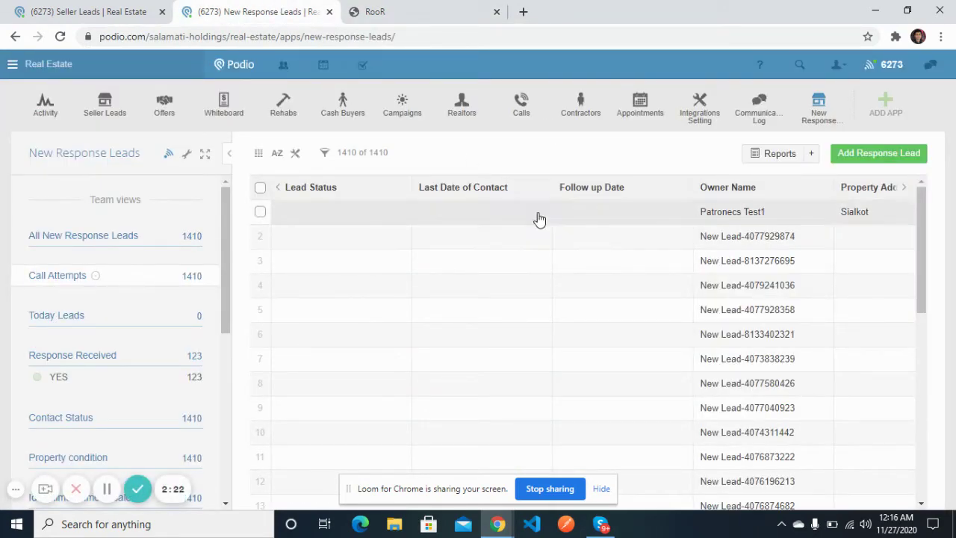
click(513, 223)
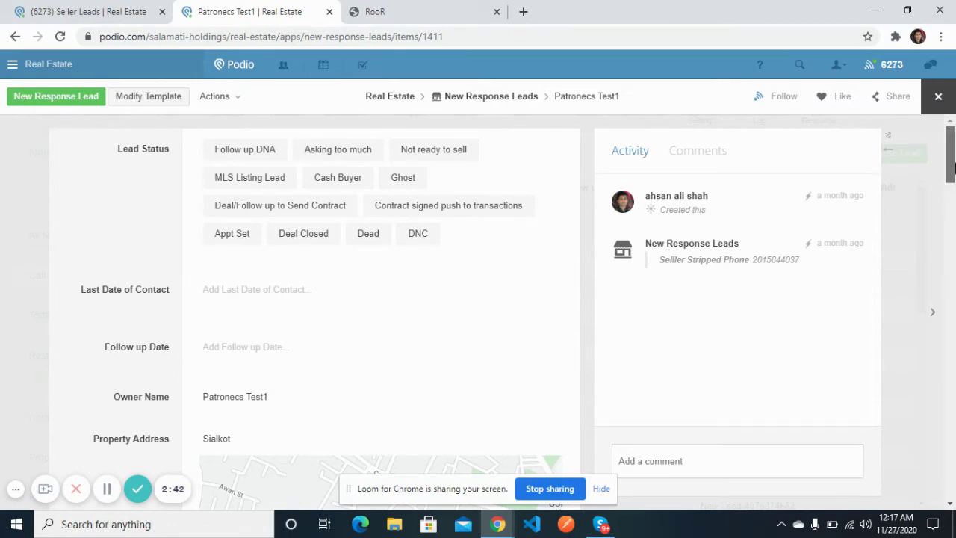
drag(951, 169, 951, 470)
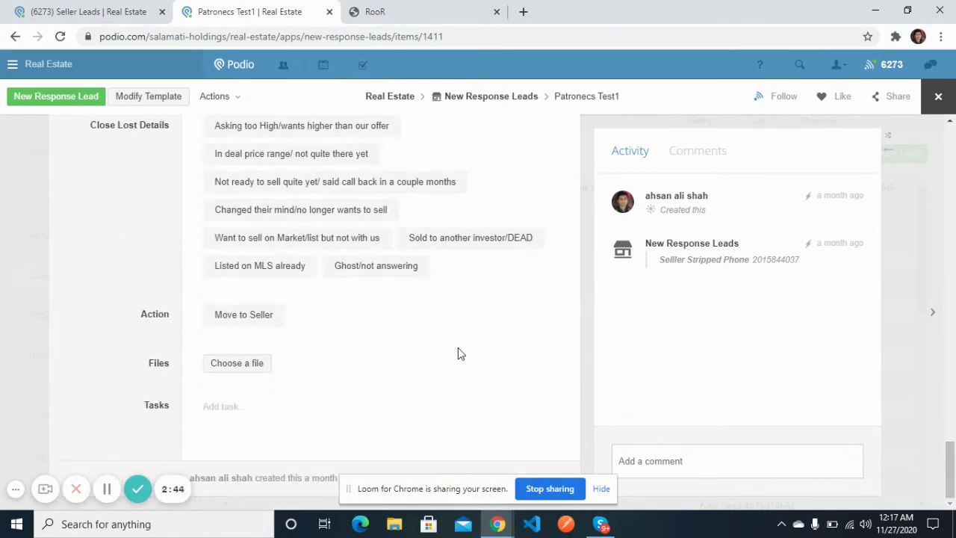
click(270, 316)
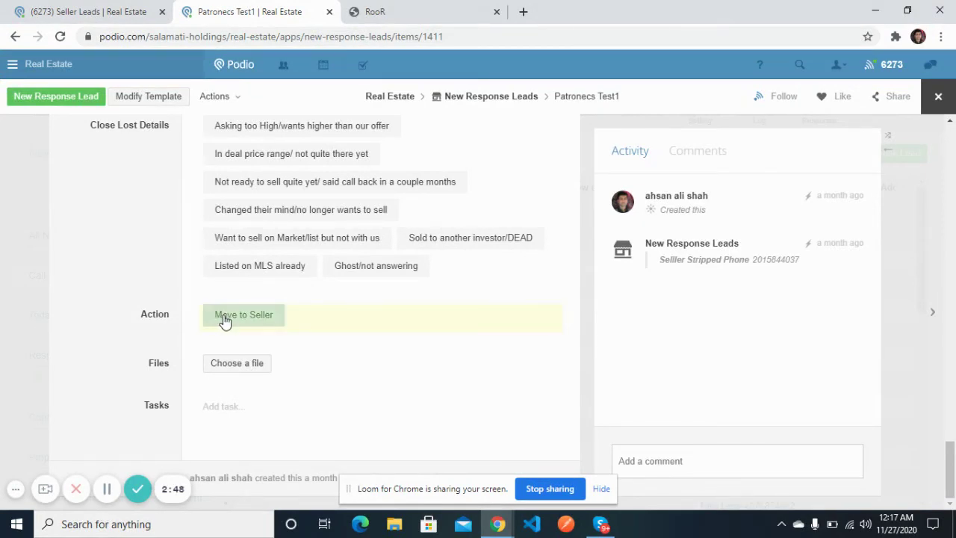
click(224, 319)
click(209, 321)
Compare the Patronecs Test1 response lead with the records in the Seller Leads list.
click(123, 9)
click(249, 11)
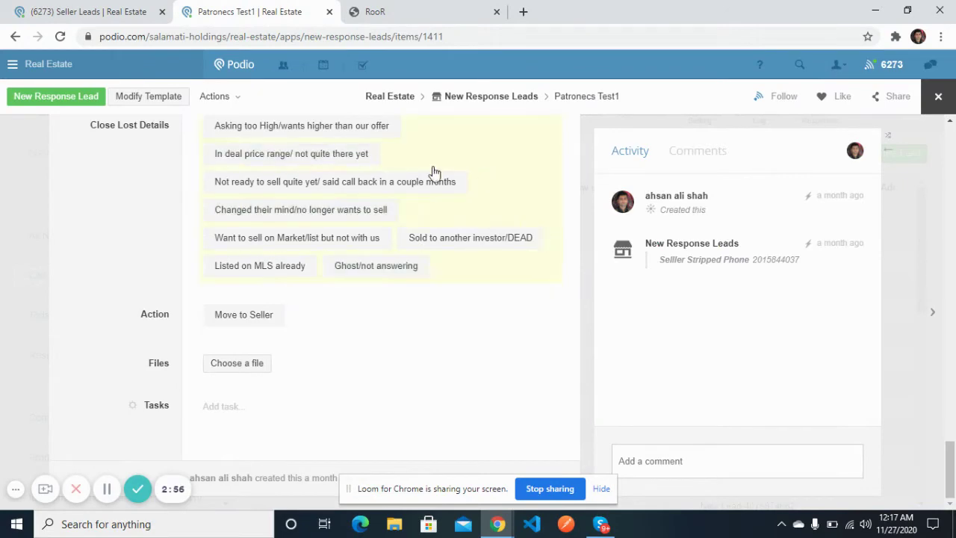
click(102, 8)
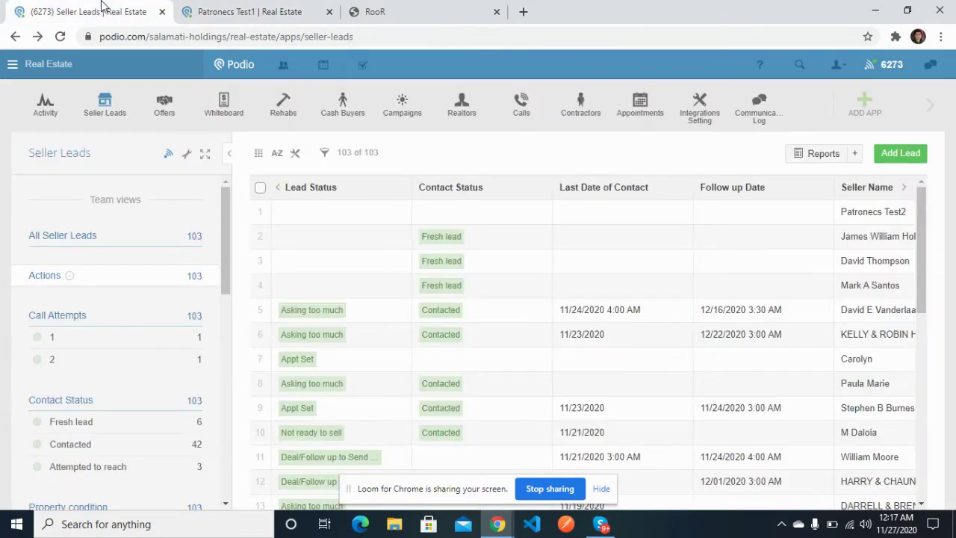
click(242, 7)
click(159, 6)
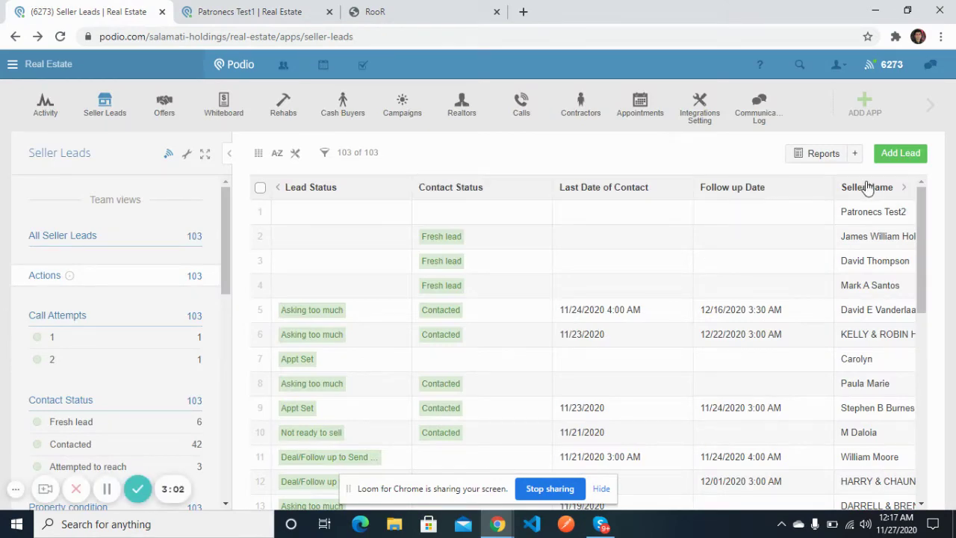
click(245, 9)
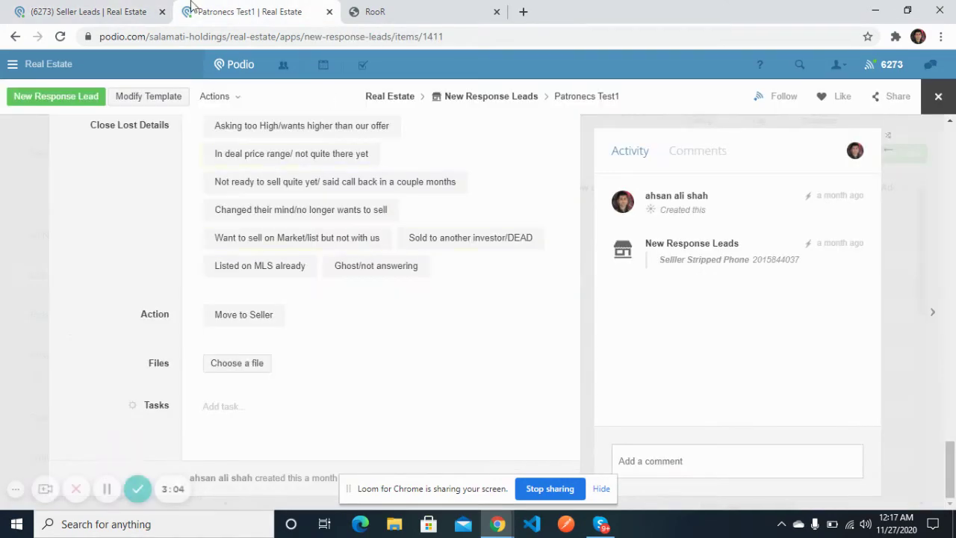
Search Seller Leads for "patr" and open the Patronecs Test4 lead.
click(156, 8)
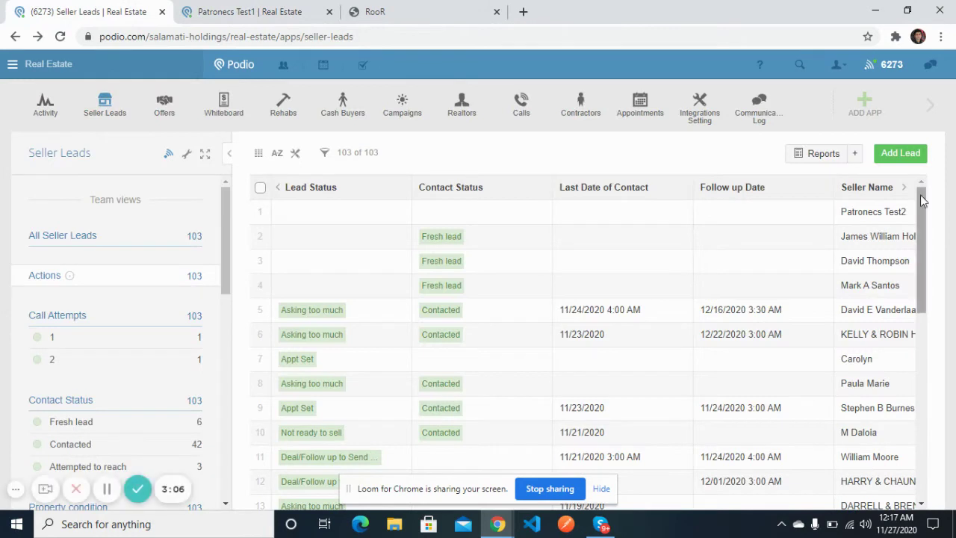
click(801, 67)
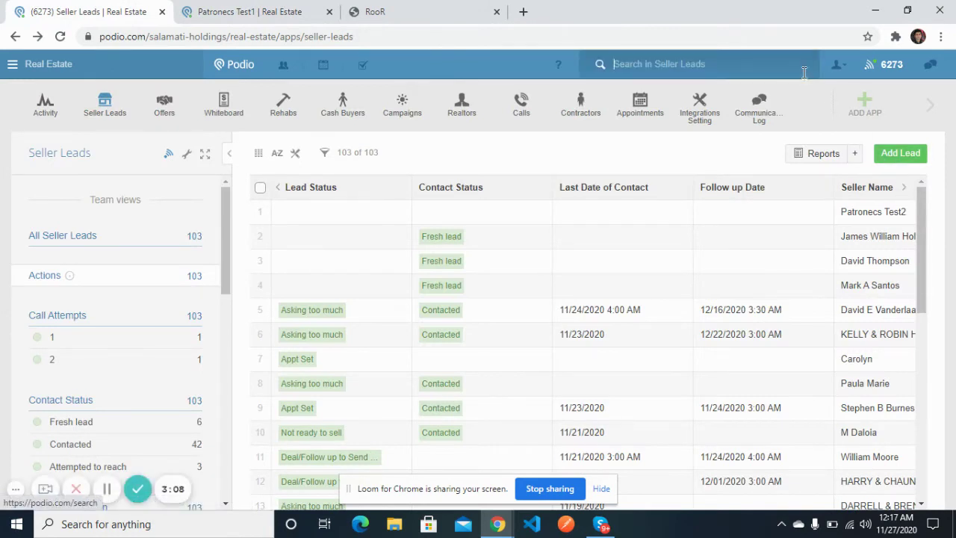
text(pat)
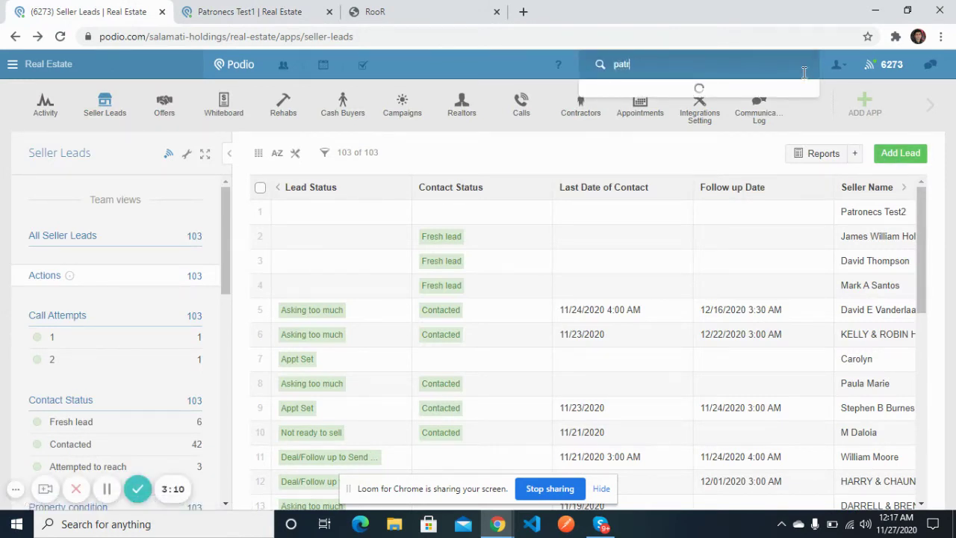
text(r)
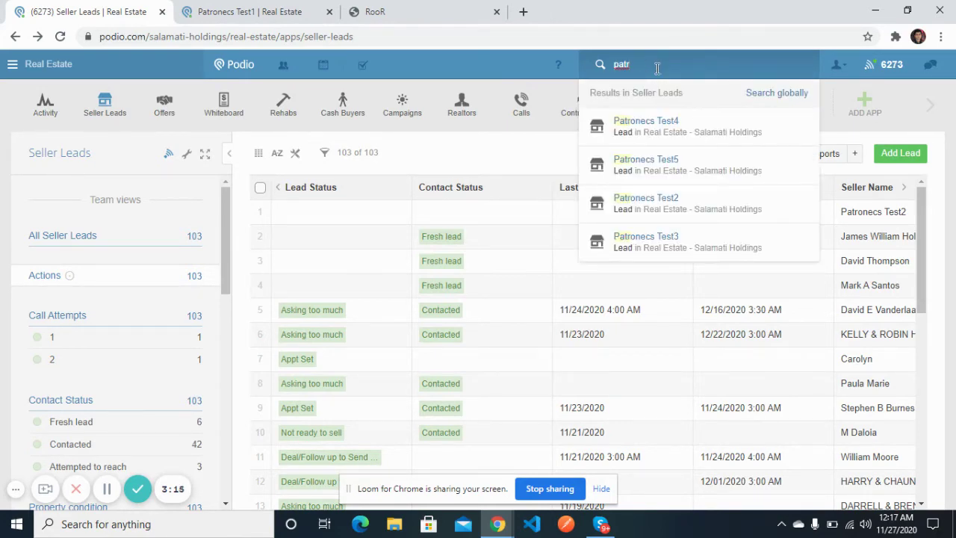
click(658, 122)
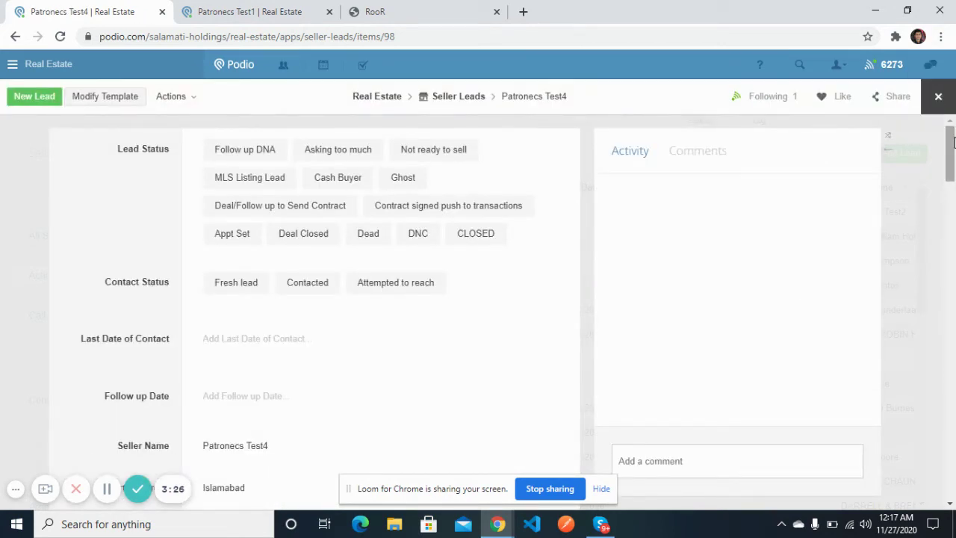
Examine the SMS Log and the latest activity entries of the Patronecs Test4 seller lead.
drag(953, 142, 952, 188)
scroll(950, 434, down, 3)
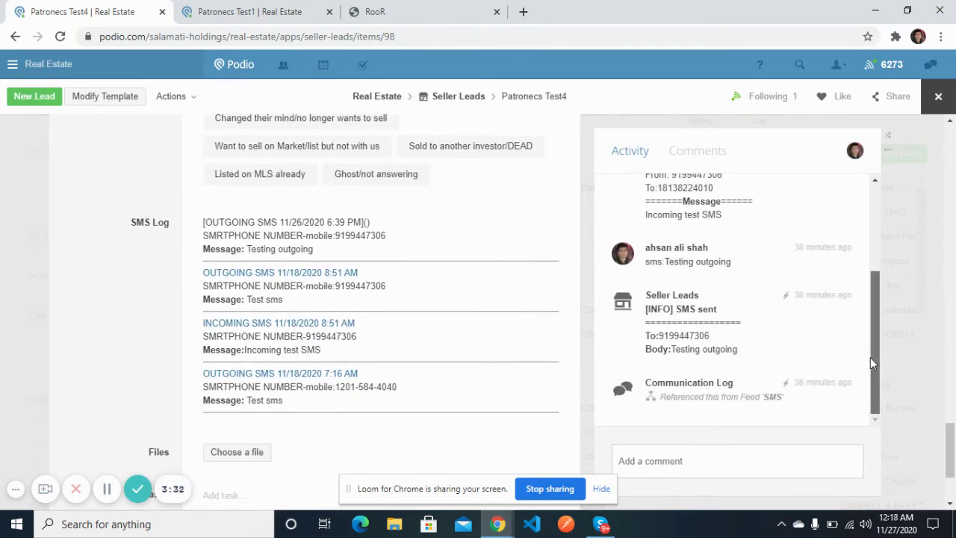
Draft a comment beginning with "sms:" on the Patronecs Test4 lead and clear it without posting.
click(763, 461)
text(s)
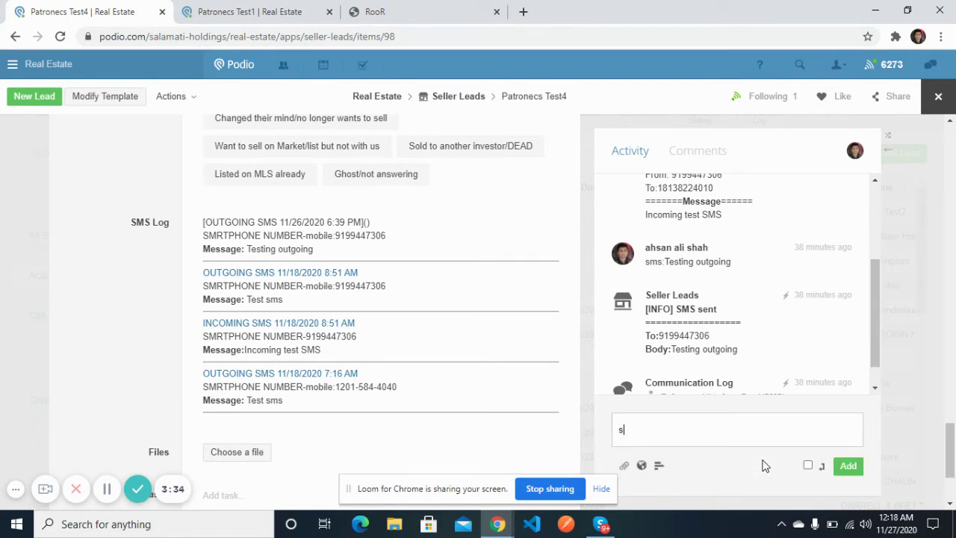
text(ms:then)
key(BackSpace)
key(BackSpace)
key(BackSpace)
key(BackSpace)
Review the outgoing and incoming SMS entries in the Patronecs Test4 lead's activity feed.
scroll(871, 348, down, 1)
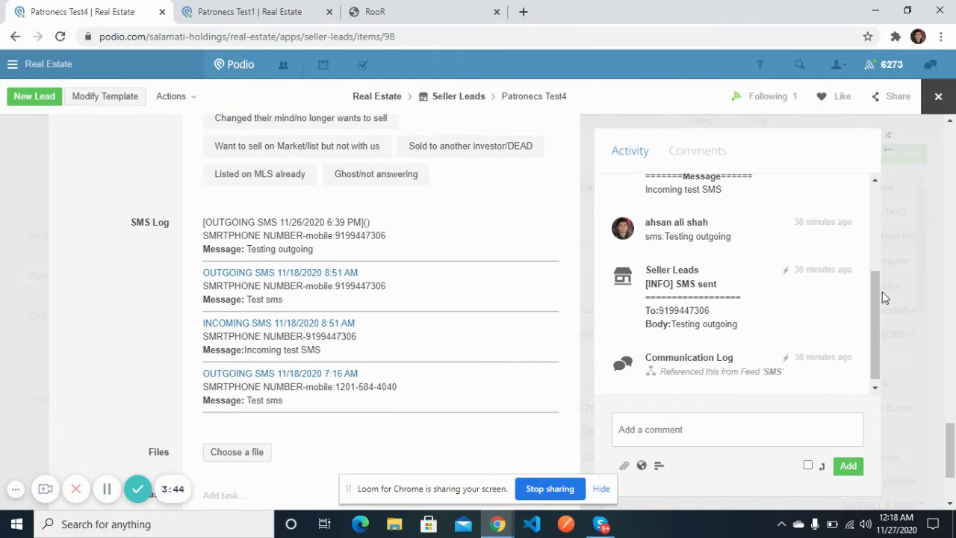
drag(877, 302, 880, 232)
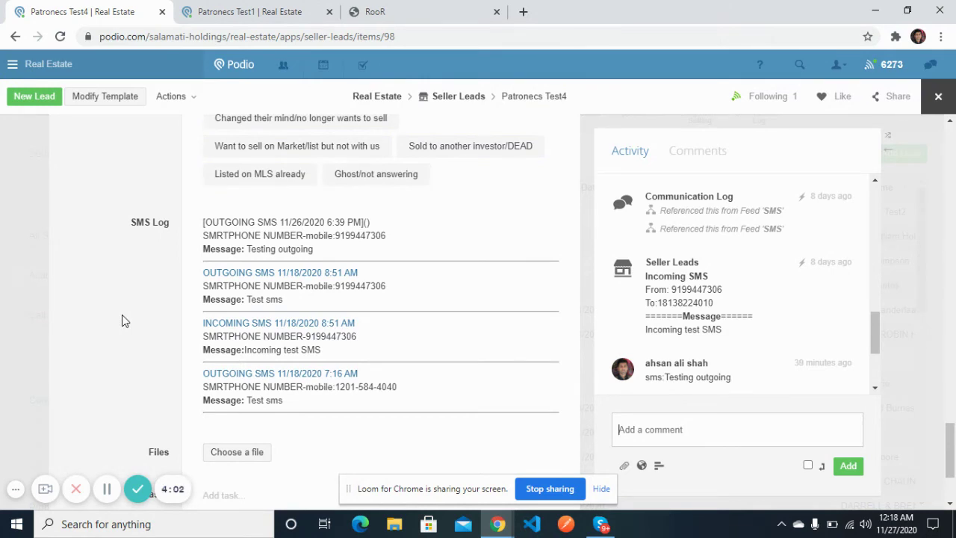
View the RooR dashboard and return to Podio, closing the Patronecs Test1 record to show the New Response Leads list.
click(412, 9)
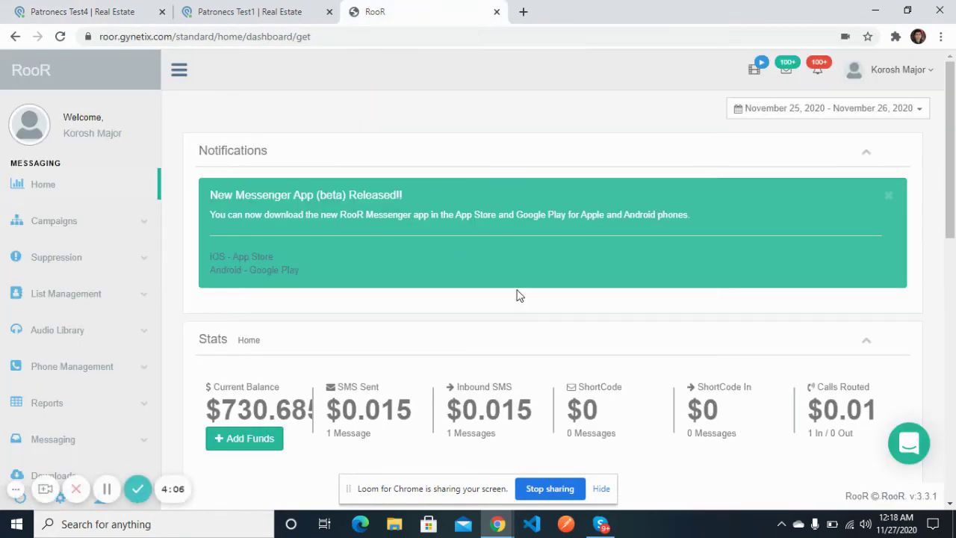
click(267, 9)
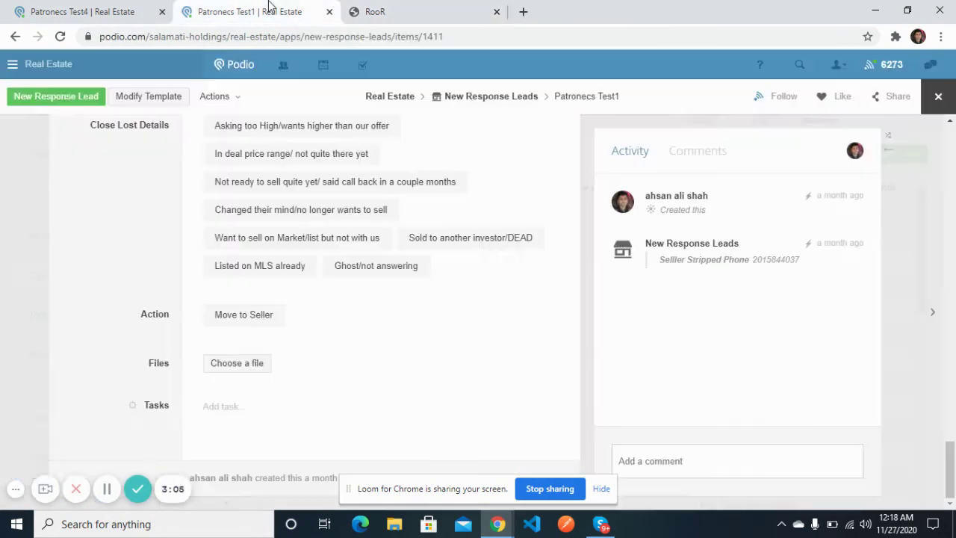
click(937, 95)
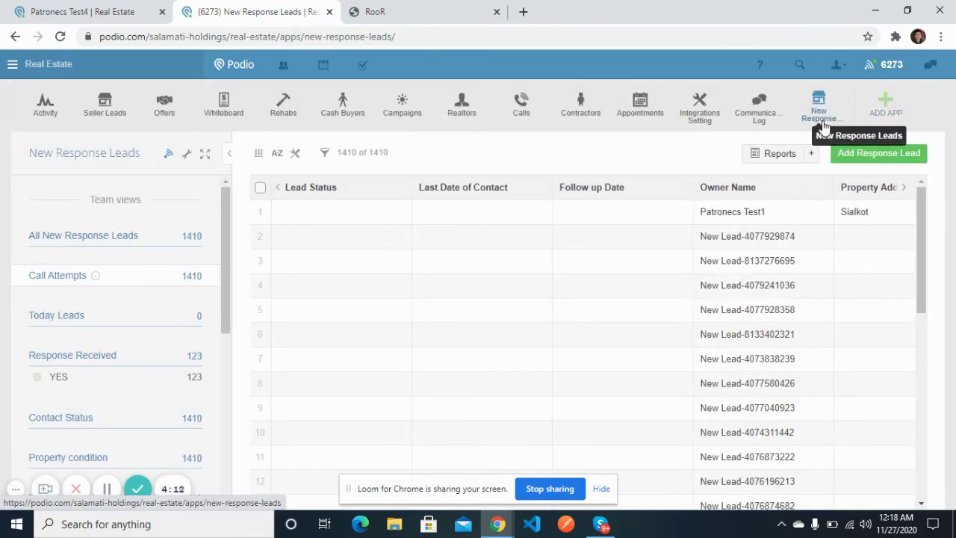
Revisit the RooR dashboard and the New Response Leads list, and return to the Patronecs Test4 seller lead in Podio.
click(418, 11)
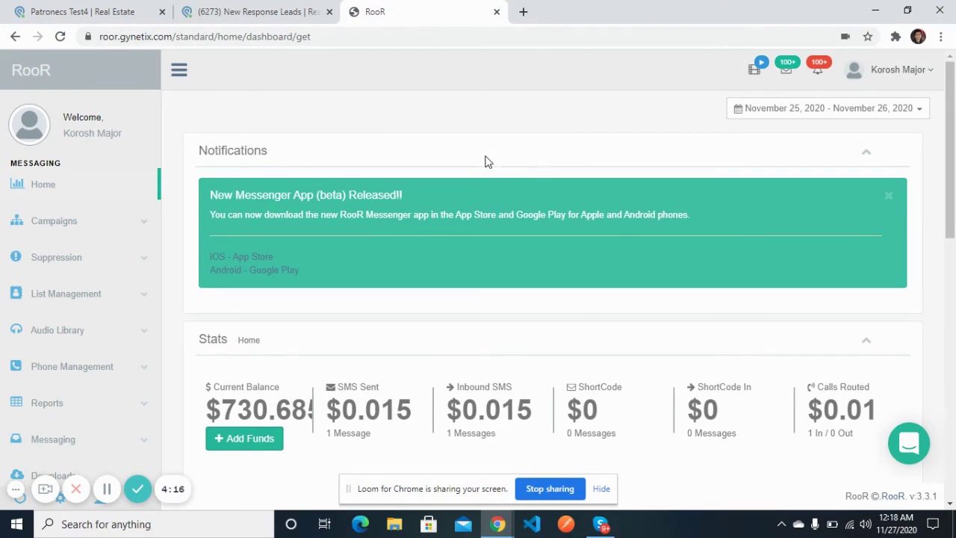
click(286, 7)
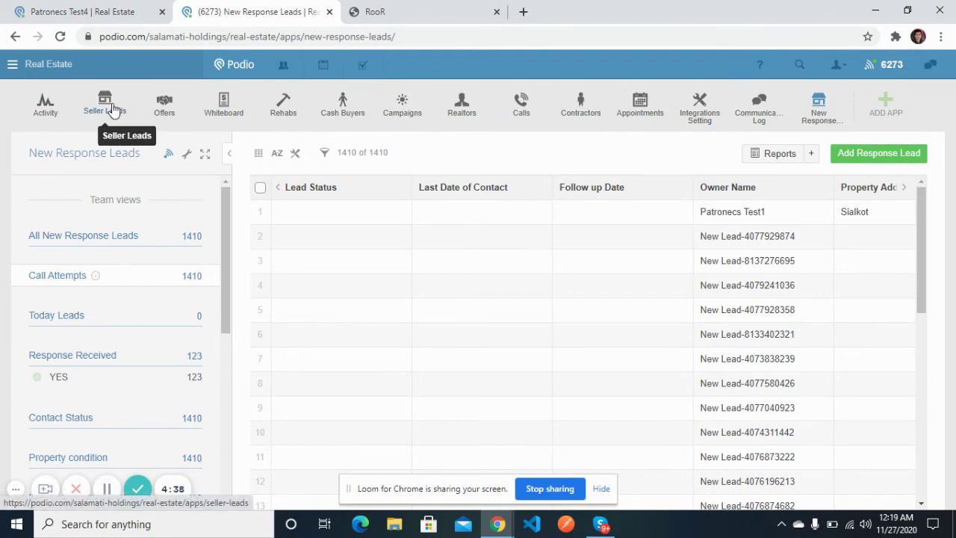
click(95, 9)
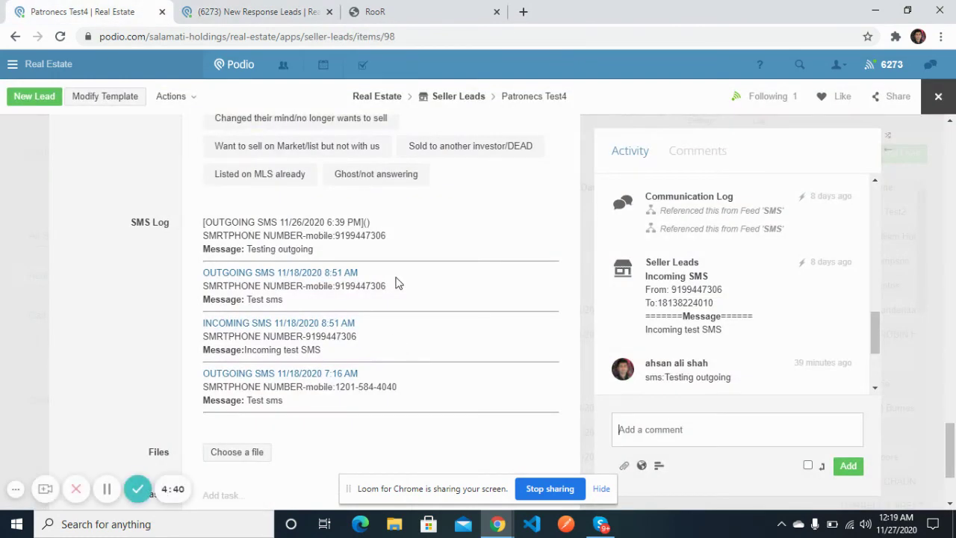